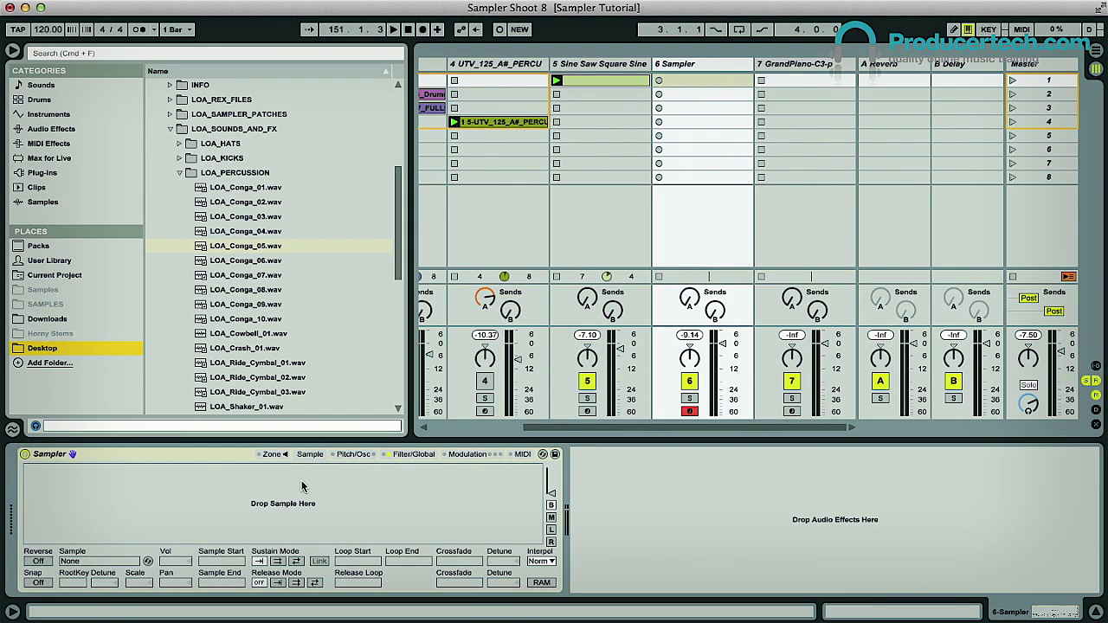
Show the zone editor with its key range ruler on track 6's empty Sampler
click(275, 454)
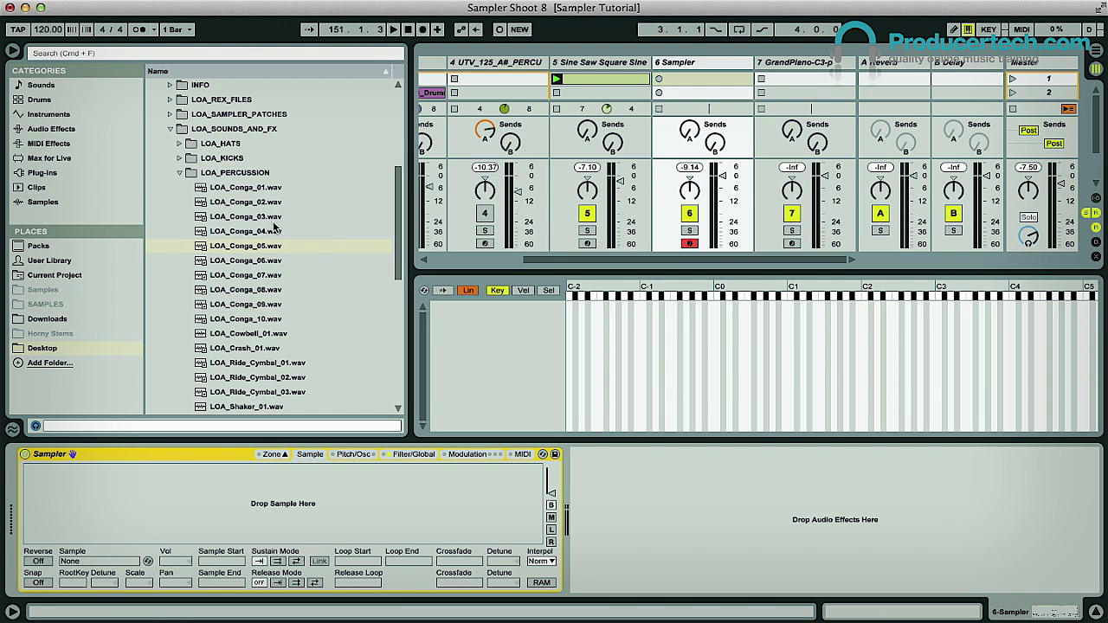
Preview the LOA_Conga_03, LOA_Conga_04 and LOA_Conga_05 samples in the browser
click(239, 218)
click(247, 232)
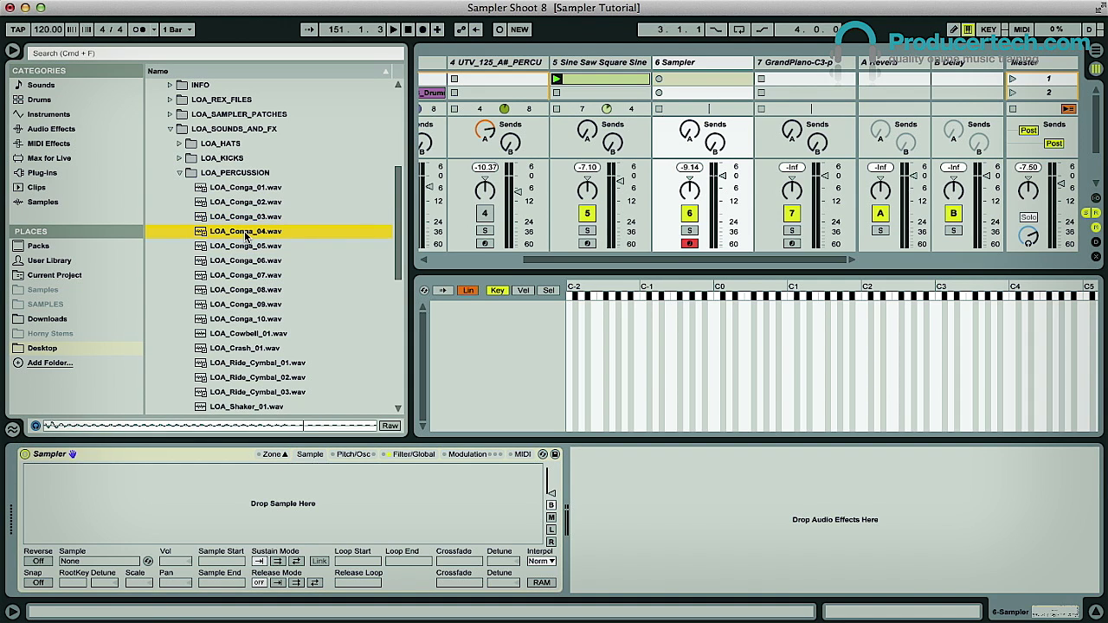
click(229, 246)
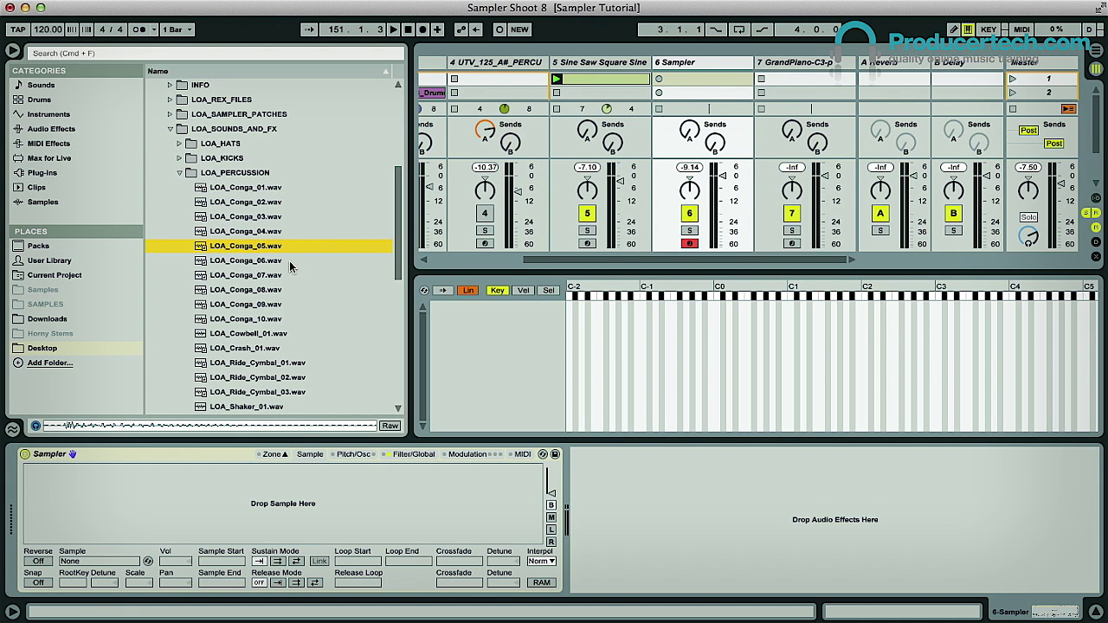
Drag LOA_Conga_03, LOA_Conga_04 and LOA_Conga_05 into the Sampler's zone list as three zones
drag(240, 217, 509, 311)
drag(240, 232, 507, 330)
drag(252, 250, 514, 357)
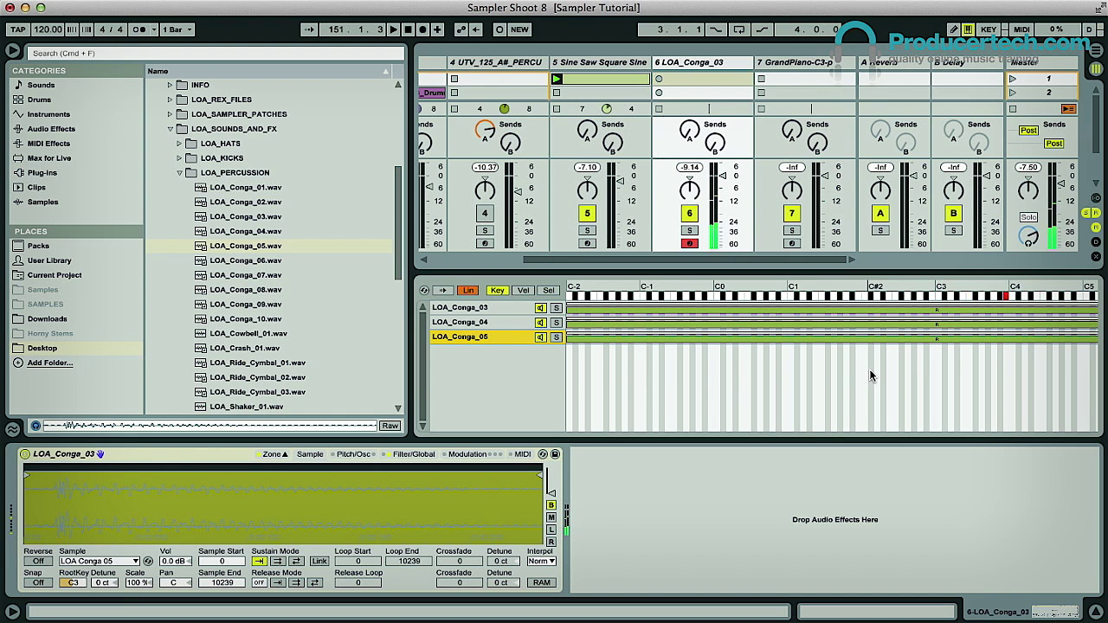
Audition the LOA_Conga_03, 04 and 05 zones, then switch the zone editor to Vel ranges
click(539, 324)
click(539, 311)
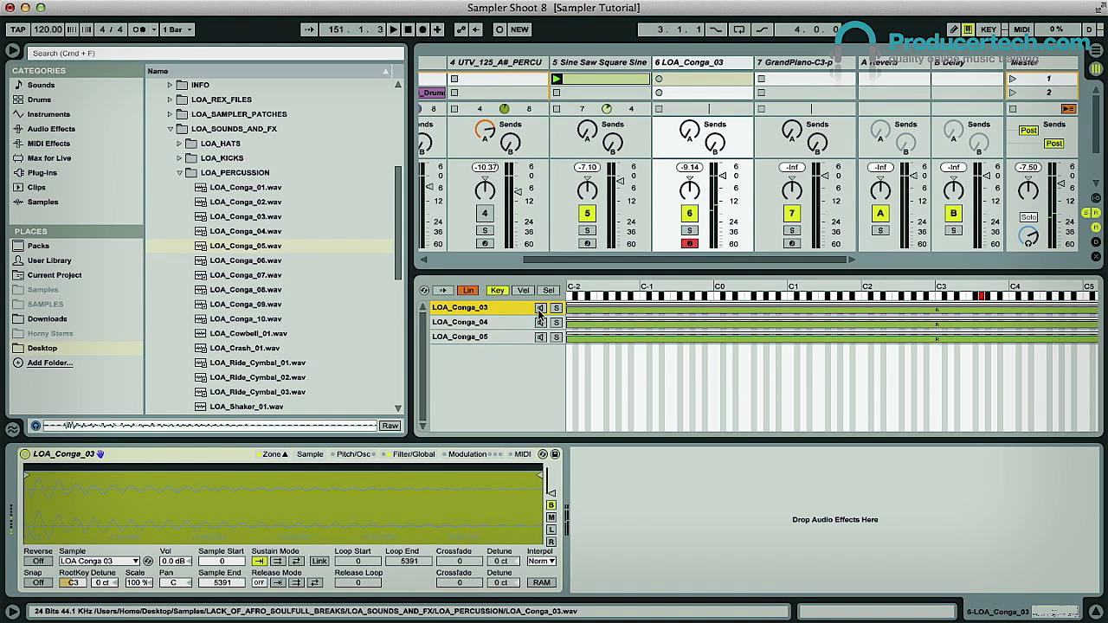
click(539, 337)
click(540, 322)
click(540, 308)
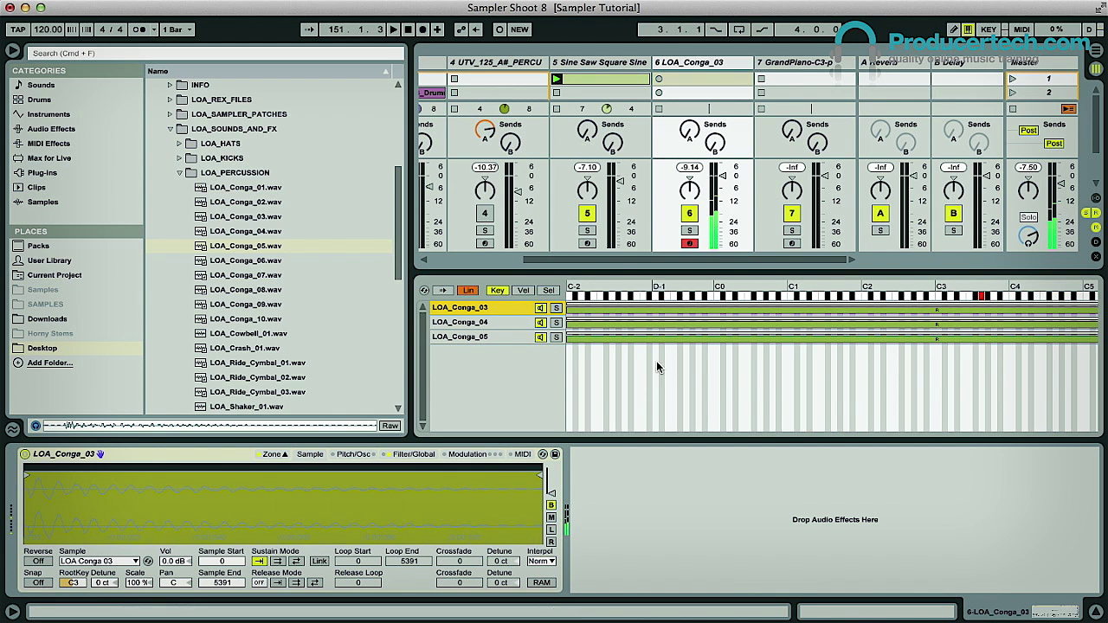
click(853, 387)
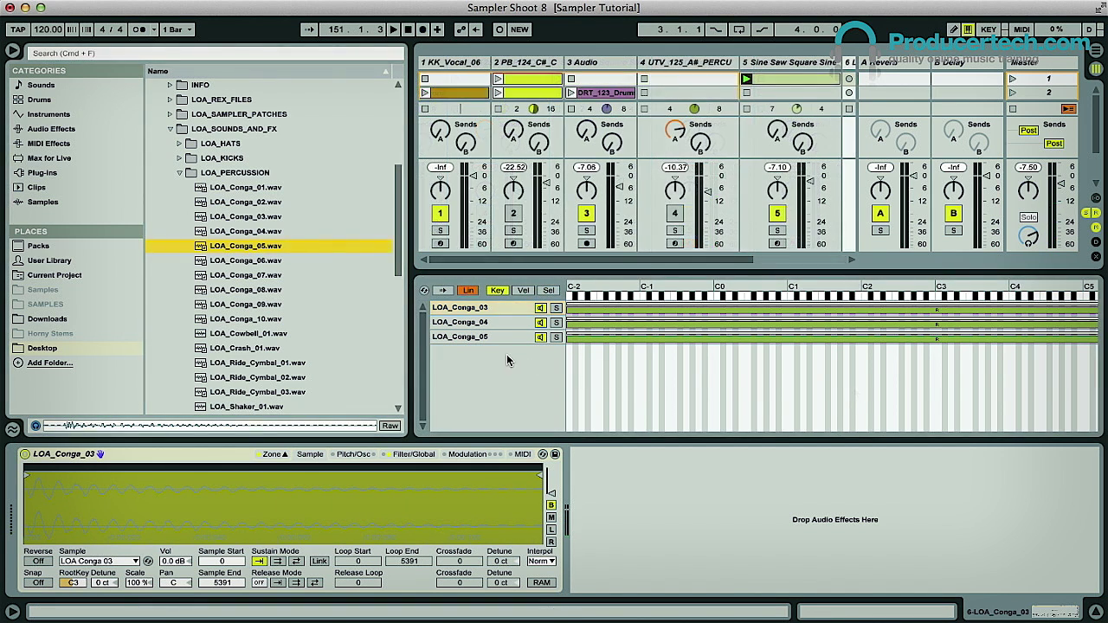
click(524, 291)
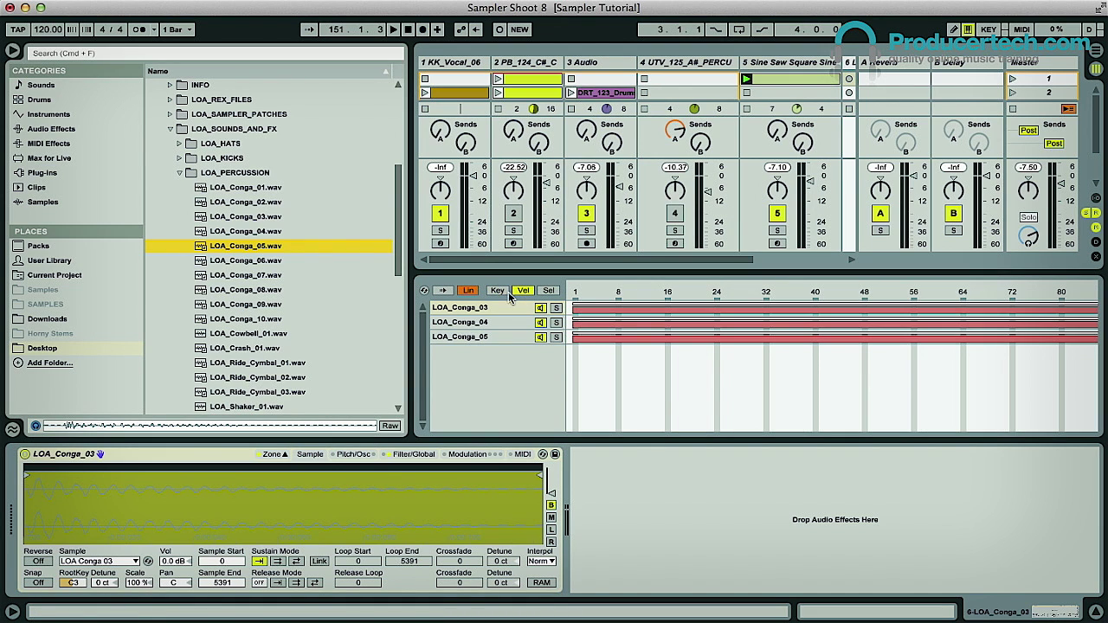
Enlarge the velocity ruler's scale and hide the browser to free up space
right_click(796, 296)
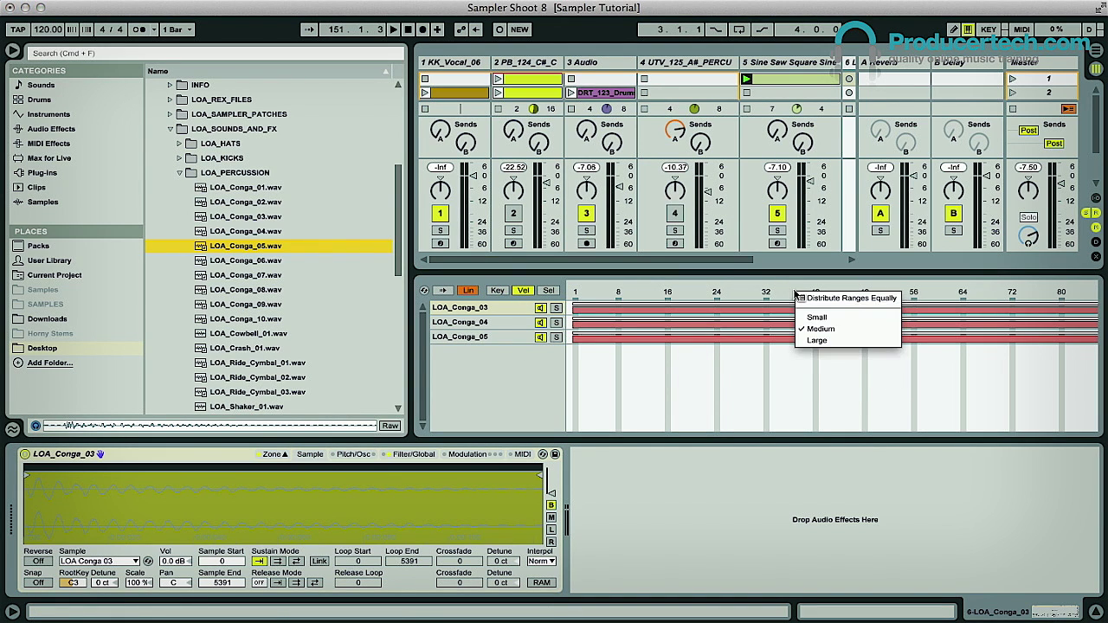
click(818, 340)
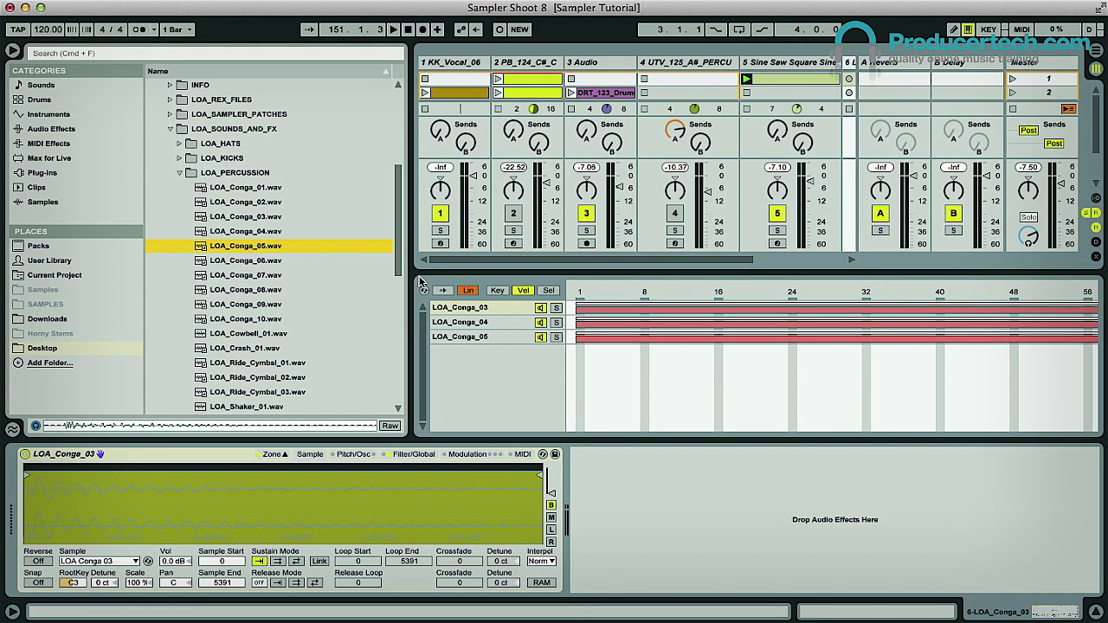
click(13, 51)
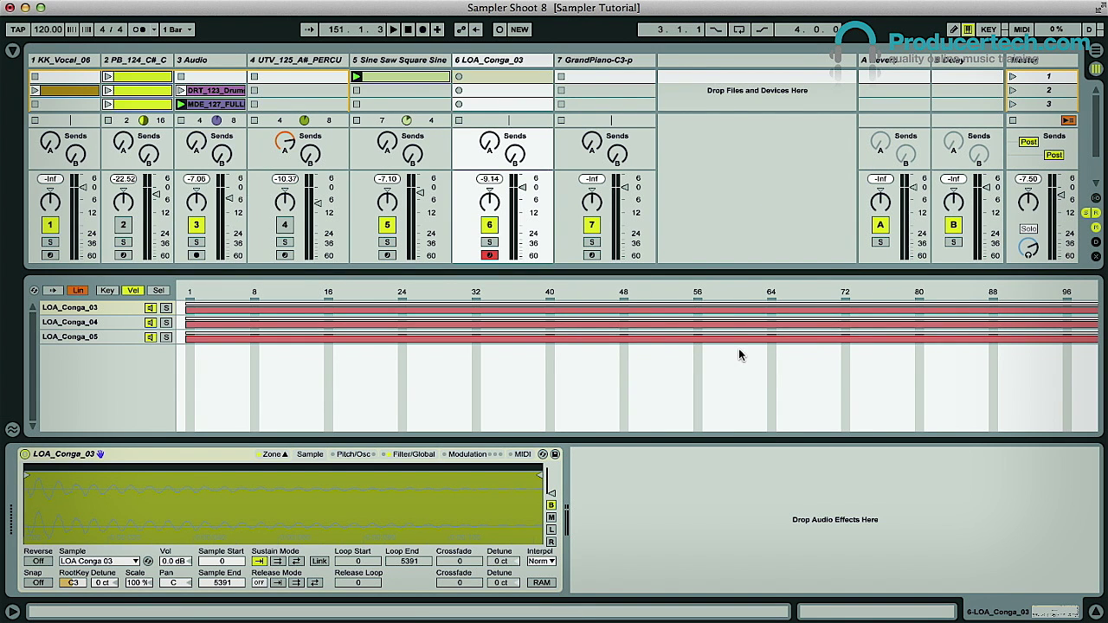
Set the velocity ruler to Medium size and select the LOA_Conga_04 zone
right_click(662, 295)
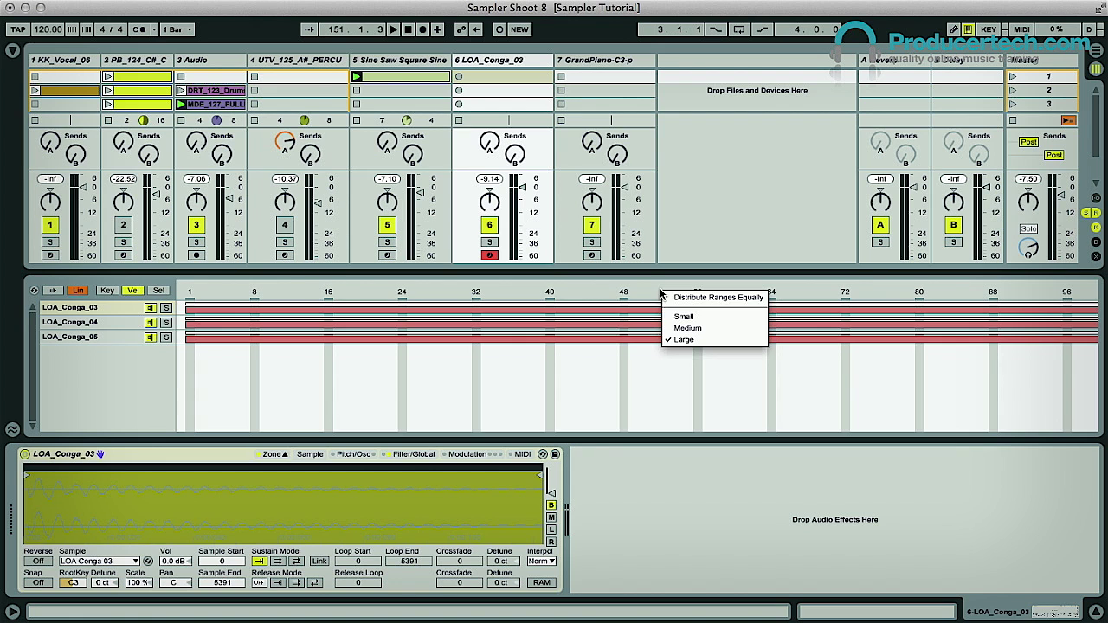
click(695, 327)
click(425, 322)
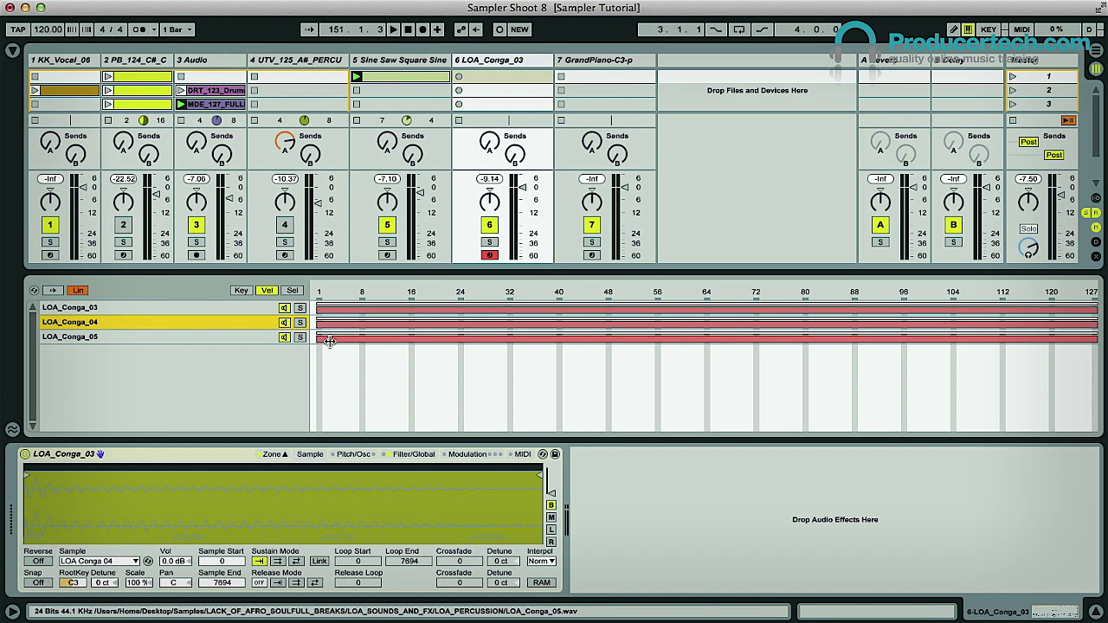
Layer the velocity zones: Conga_04 starting near 32, Conga_05 near 88, with crossfades between them
drag(318, 322, 551, 322)
drag(319, 339, 883, 338)
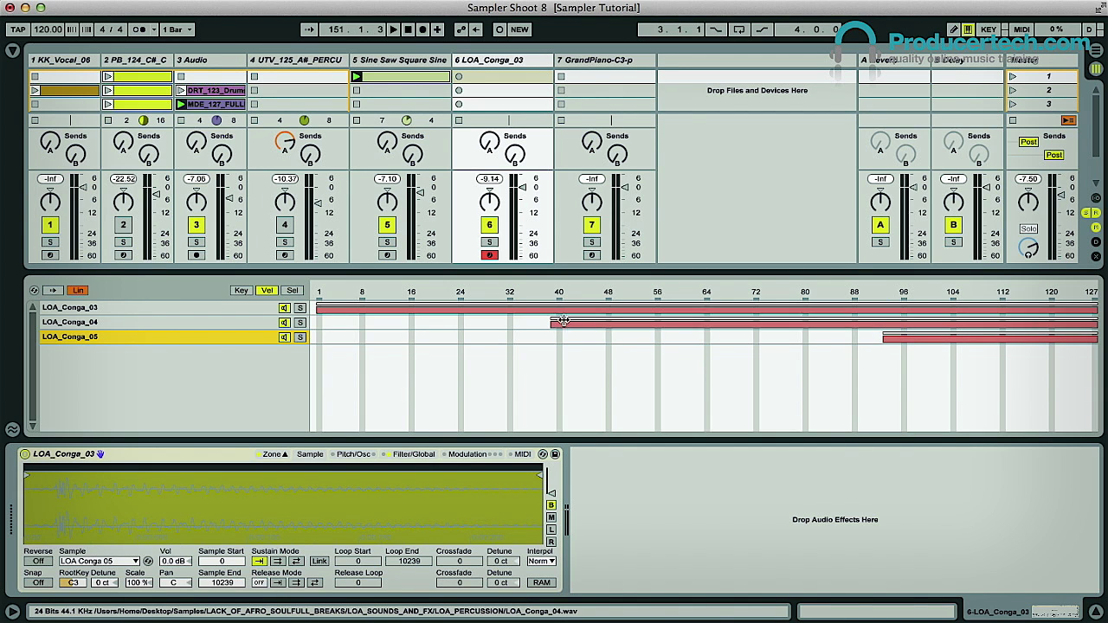
drag(554, 322, 805, 319)
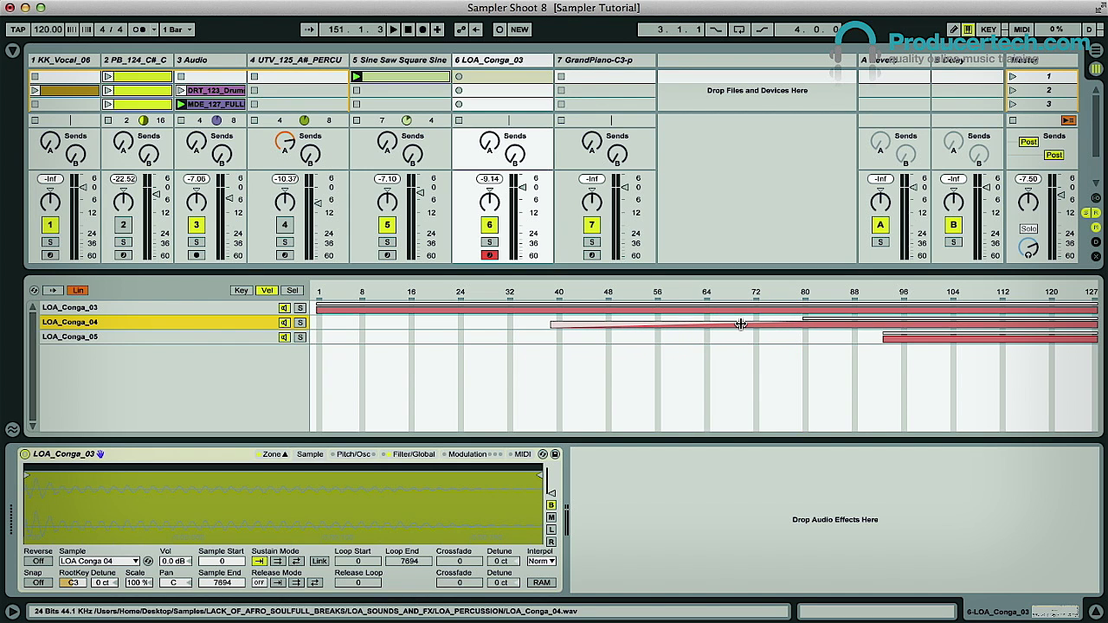
drag(1095, 306, 820, 301)
drag(897, 335, 1056, 335)
drag(554, 325, 514, 325)
mouse_move(801, 319)
mouse_down()
mouse_move(1093, 320)
mouse_move(1065, 320)
mouse_up()
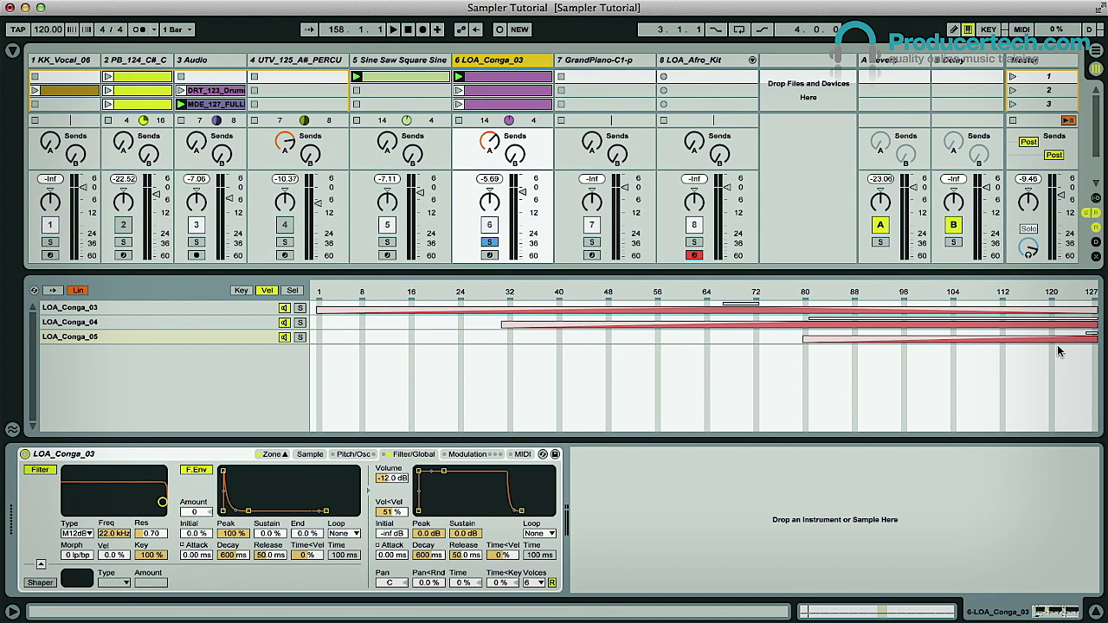
View the LOA_Conga_03 clip's C3 notes, return to the Sampler, and play the clip
double_click(517, 90)
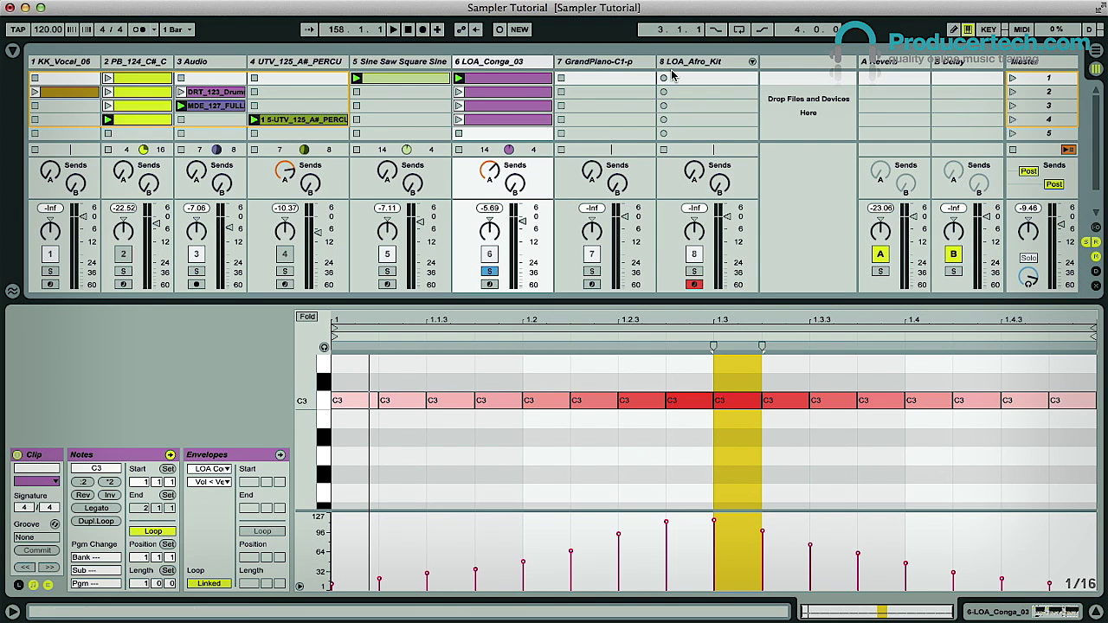
click(522, 62)
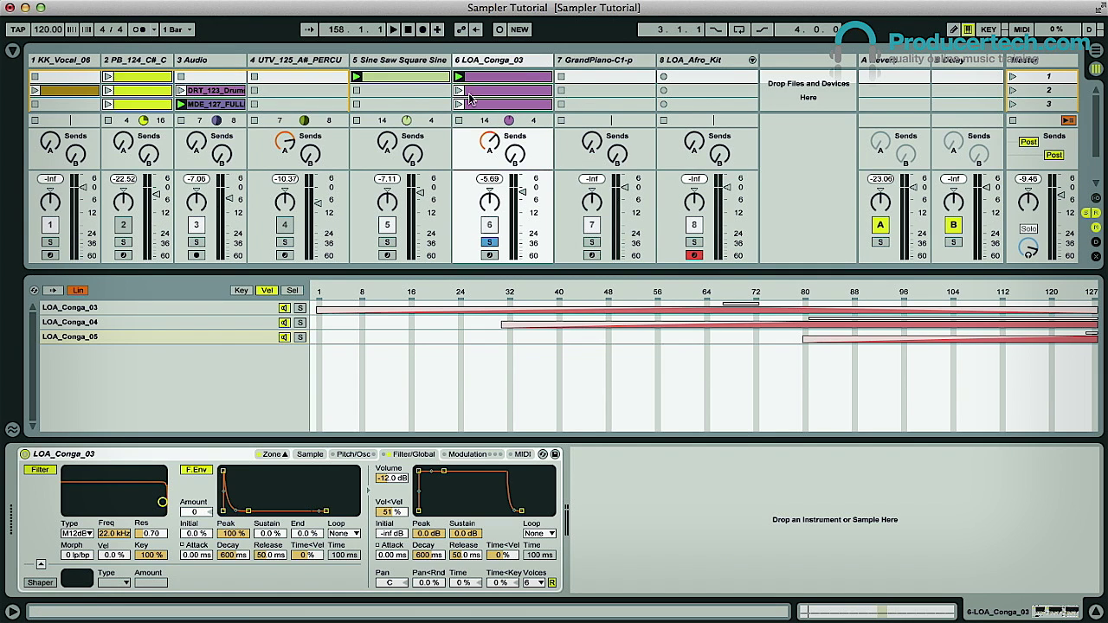
click(545, 293)
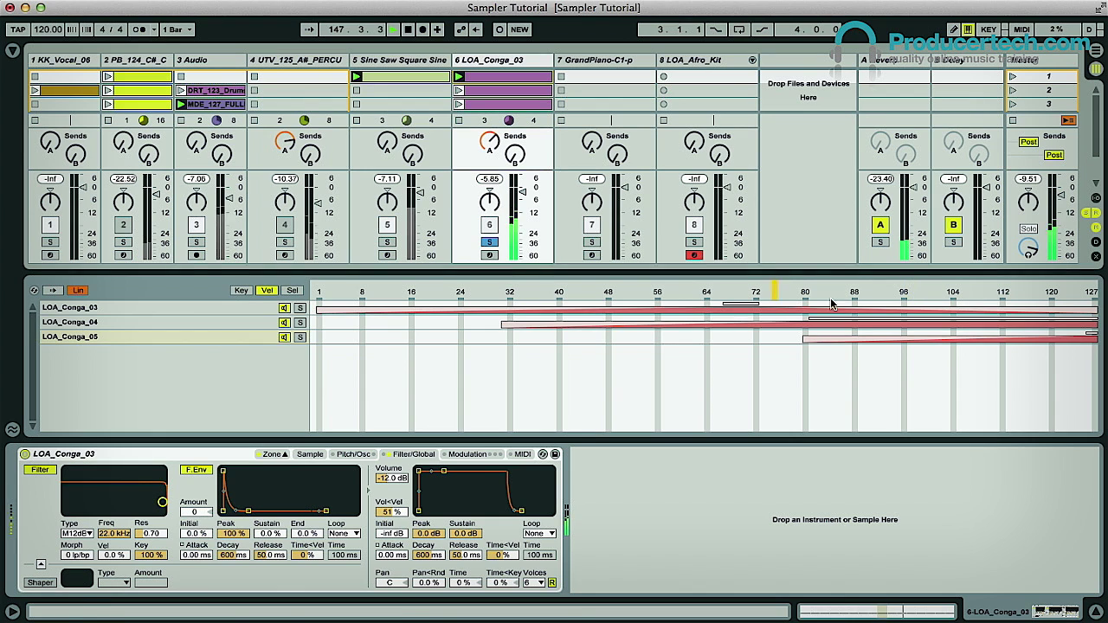
click(252, 322)
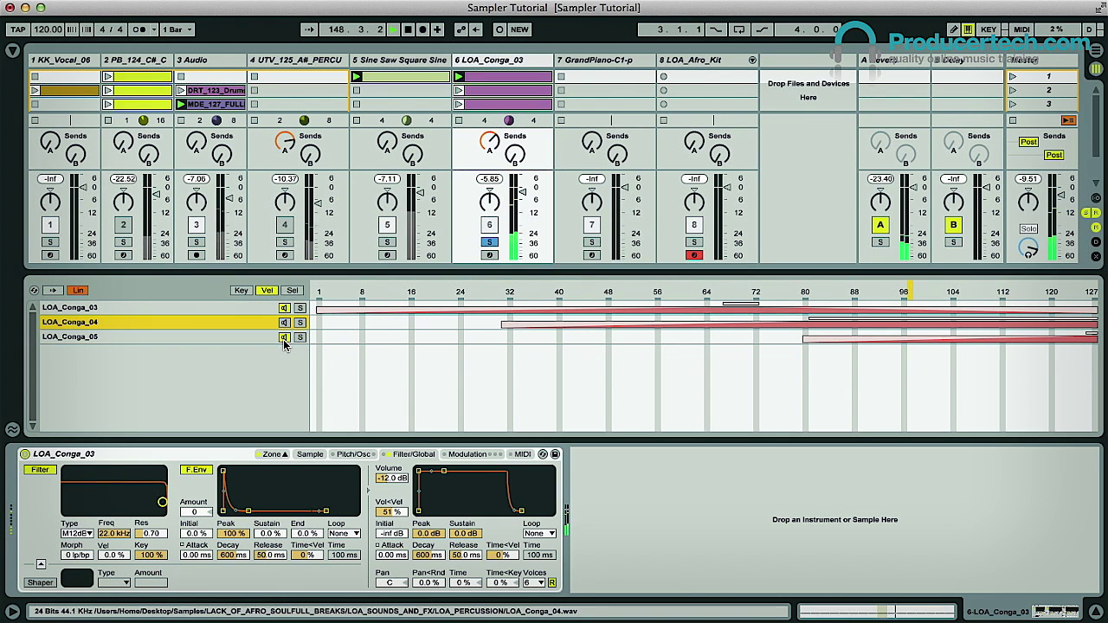
click(283, 341)
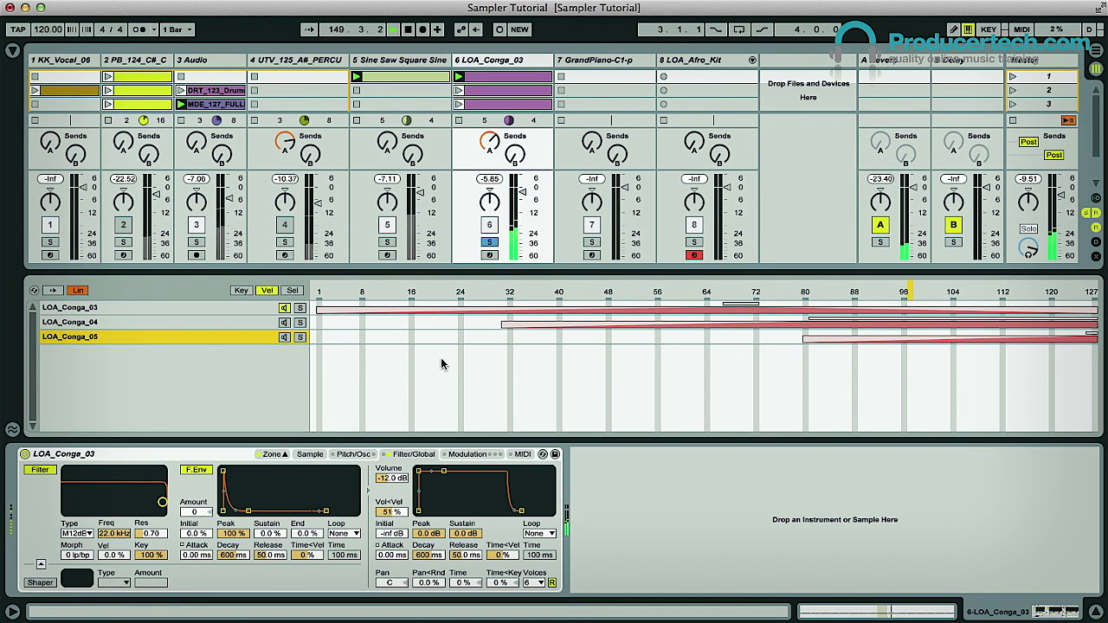
click(280, 323)
click(283, 308)
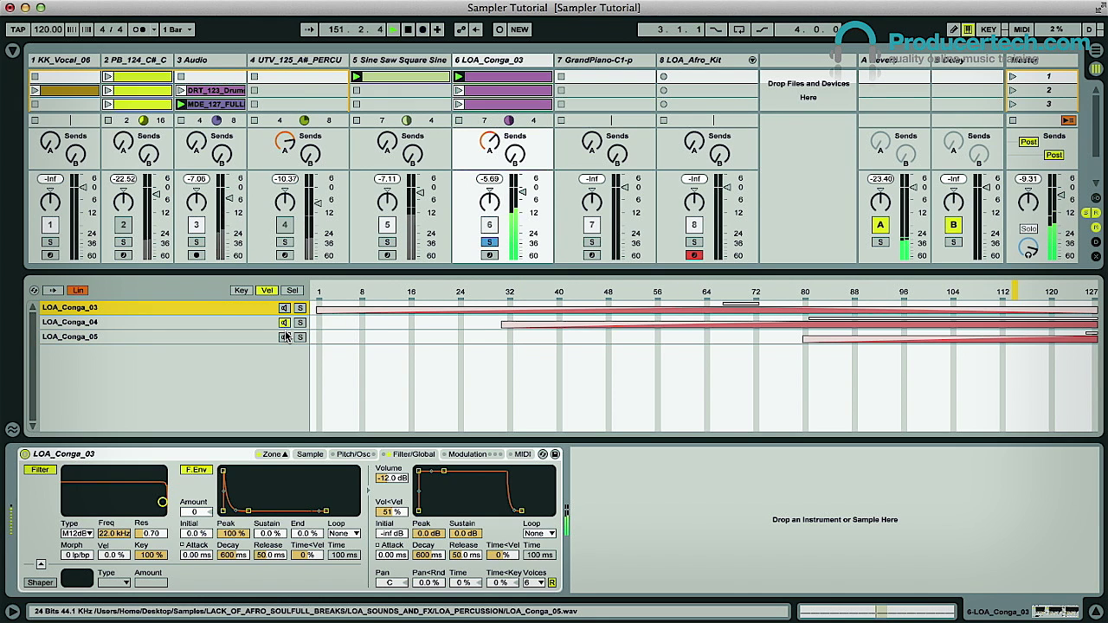
click(285, 337)
click(286, 324)
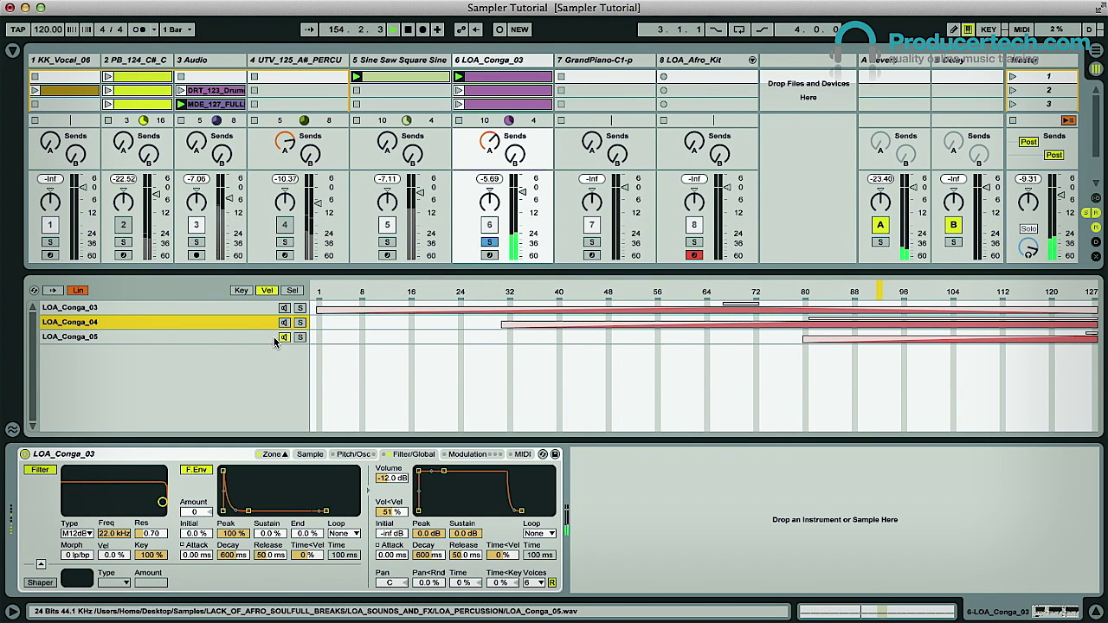
click(285, 308)
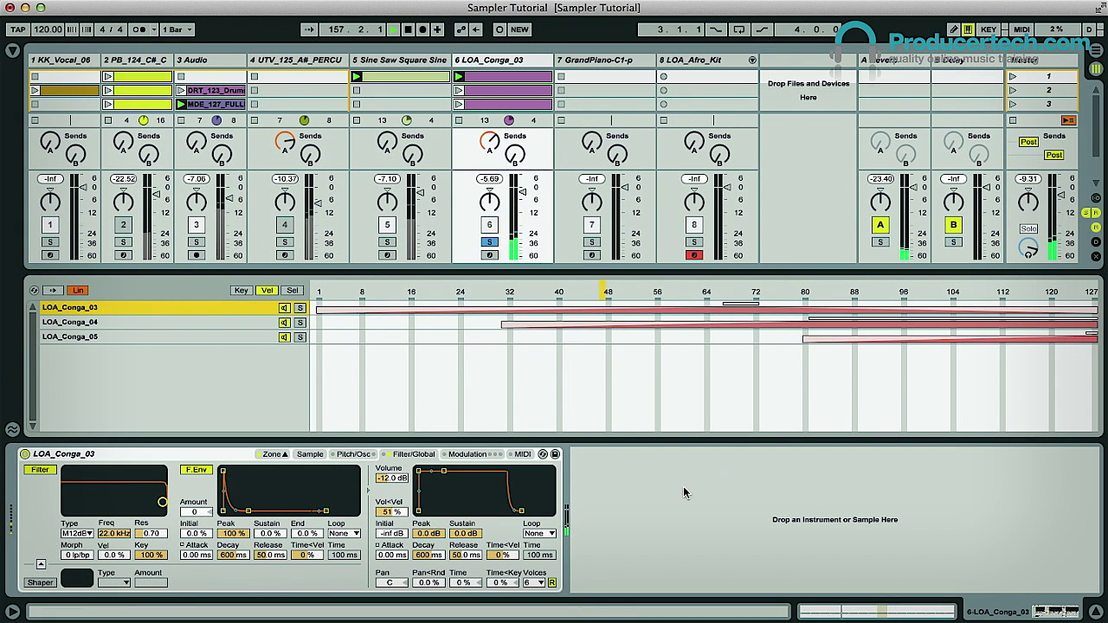
Reset the Sampler's Vol<Vel amount from 51% and raise it to 20%
click(392, 514)
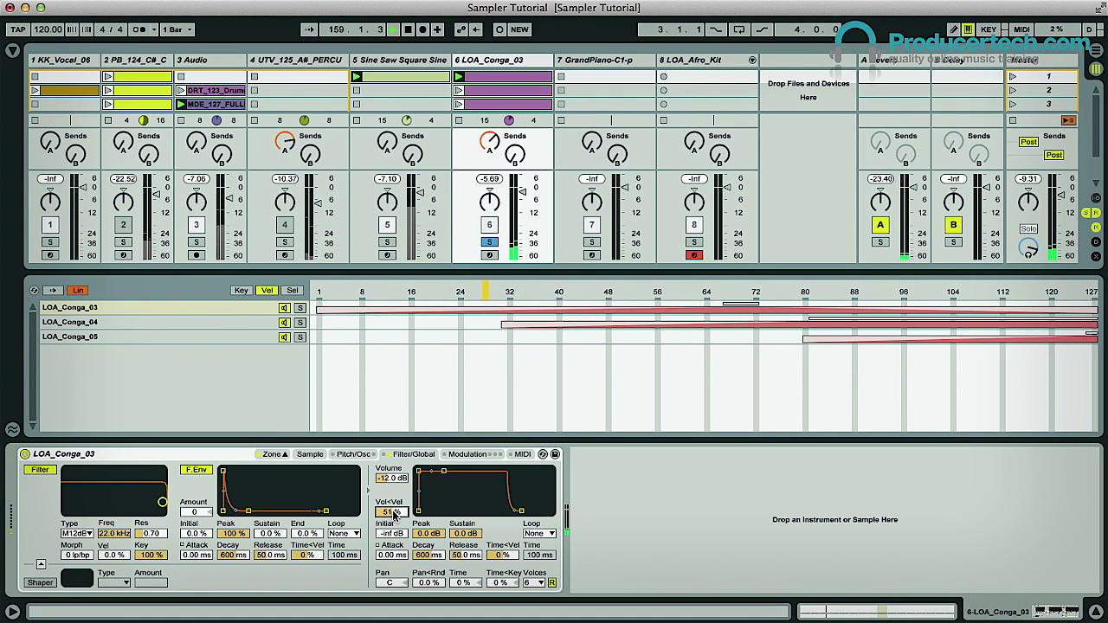
key(Delete)
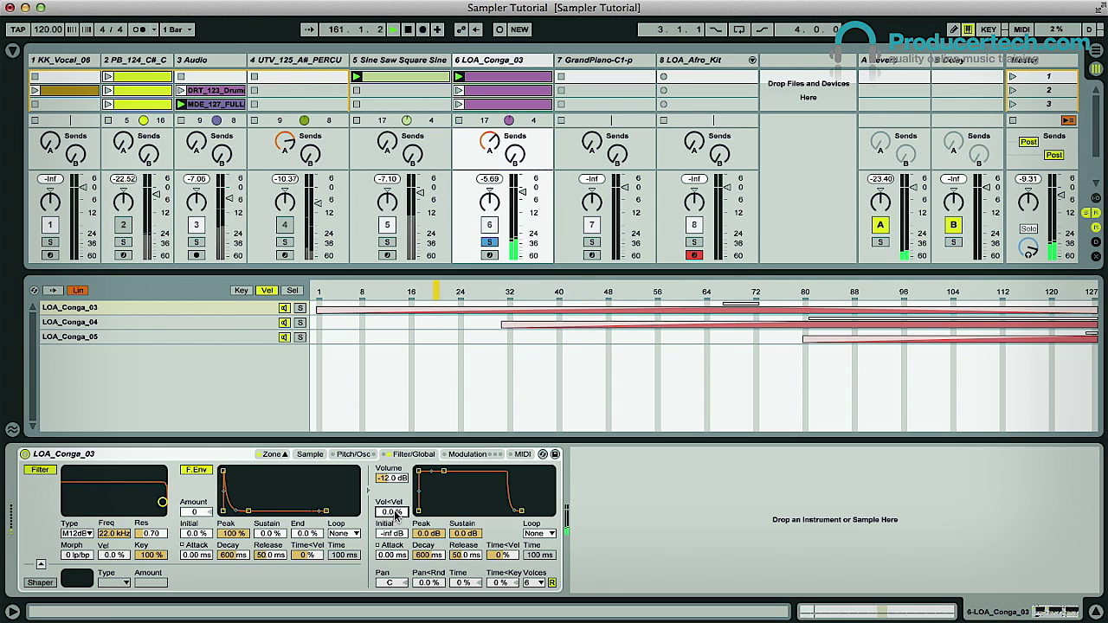
drag(391, 512, 392, 487)
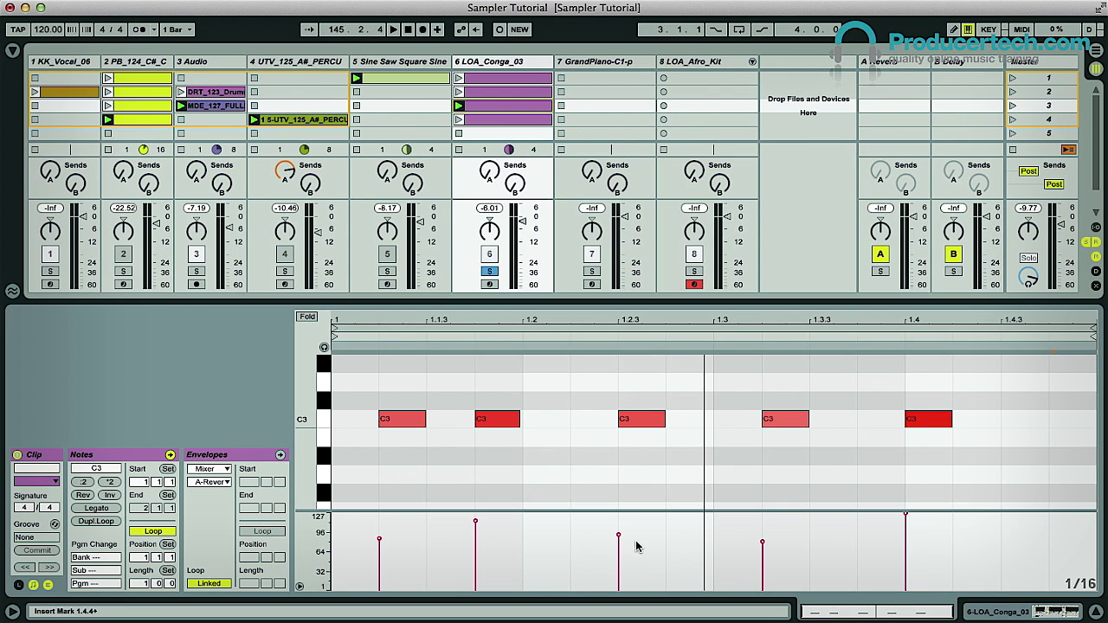
Start playback and view the slot 2 clip's sixteen varied-velocity C3 notes
key(space)
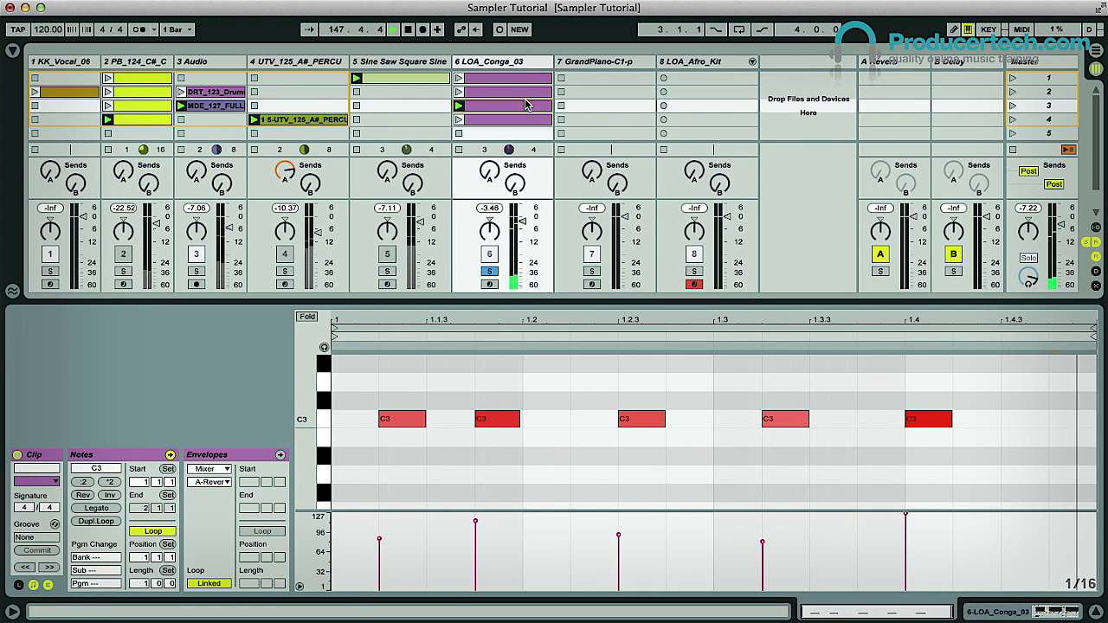
click(484, 94)
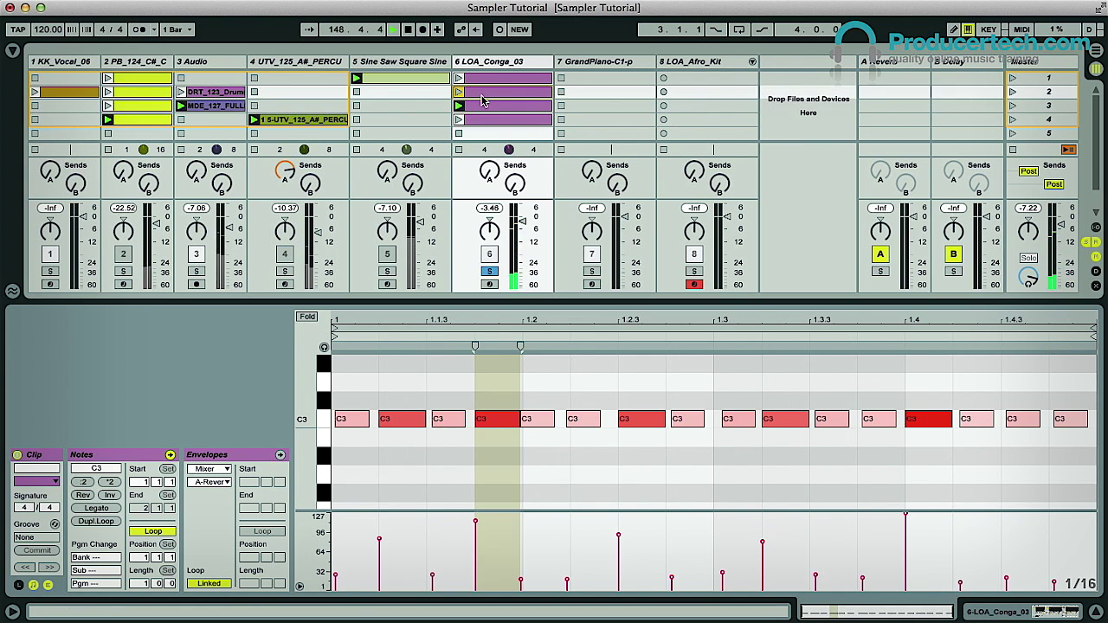